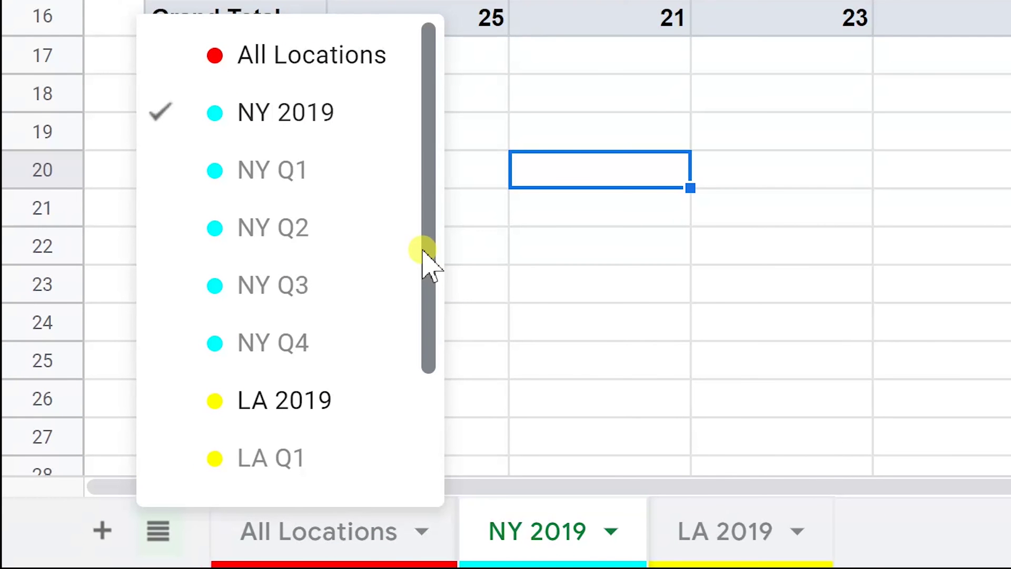
# Dismiss the All Sheets list so the NY 2019 quarterly pivot totals stay in view.
pyautogui.moveTo(425, 255); pyautogui.dragTo(445, 229)
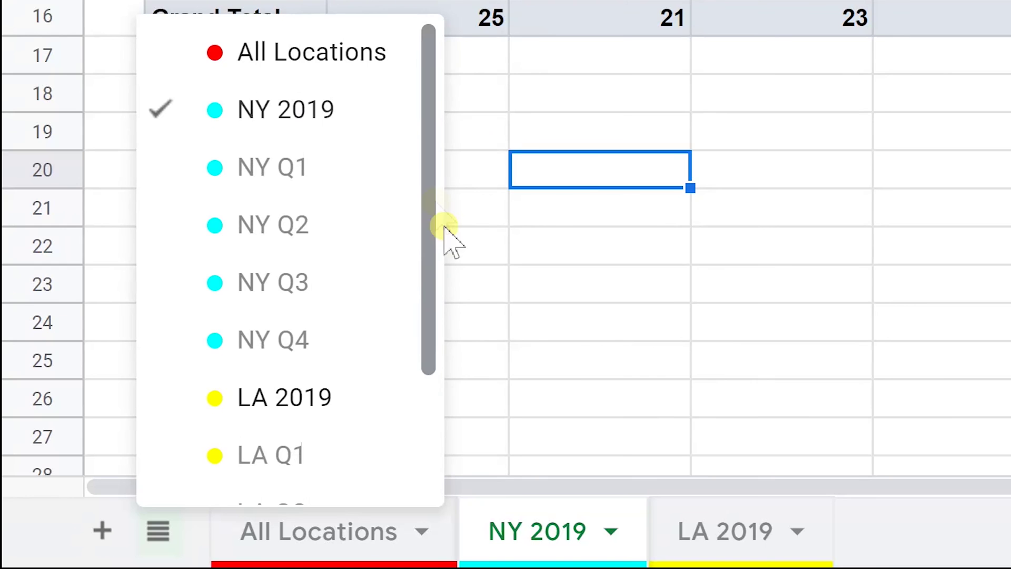
pyautogui.click(591, 181)
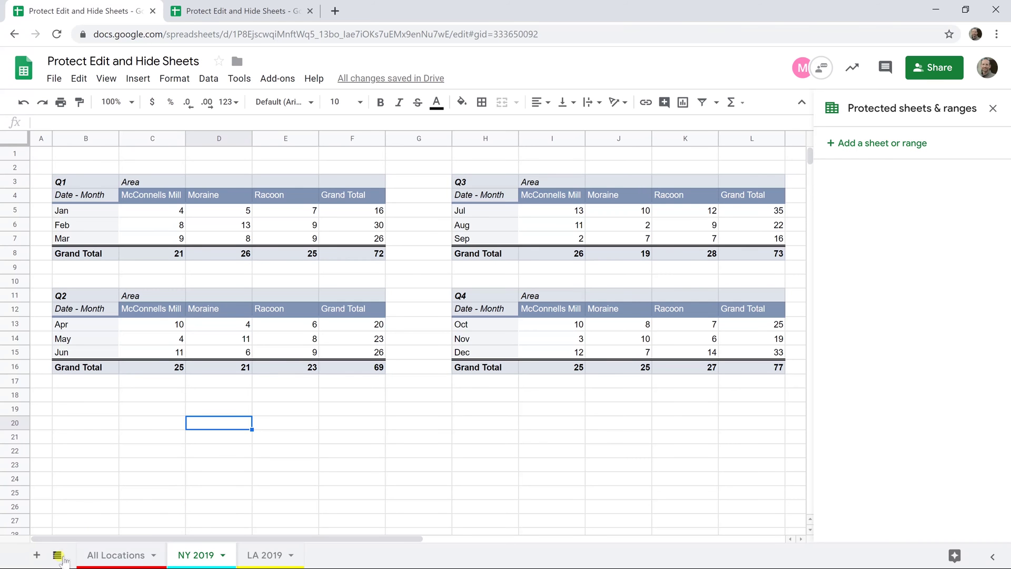
# Visit All Locations from the All Sheets list, return to NY 2019, and reopen the list.
pyautogui.click(57, 554)
pyautogui.click(110, 379)
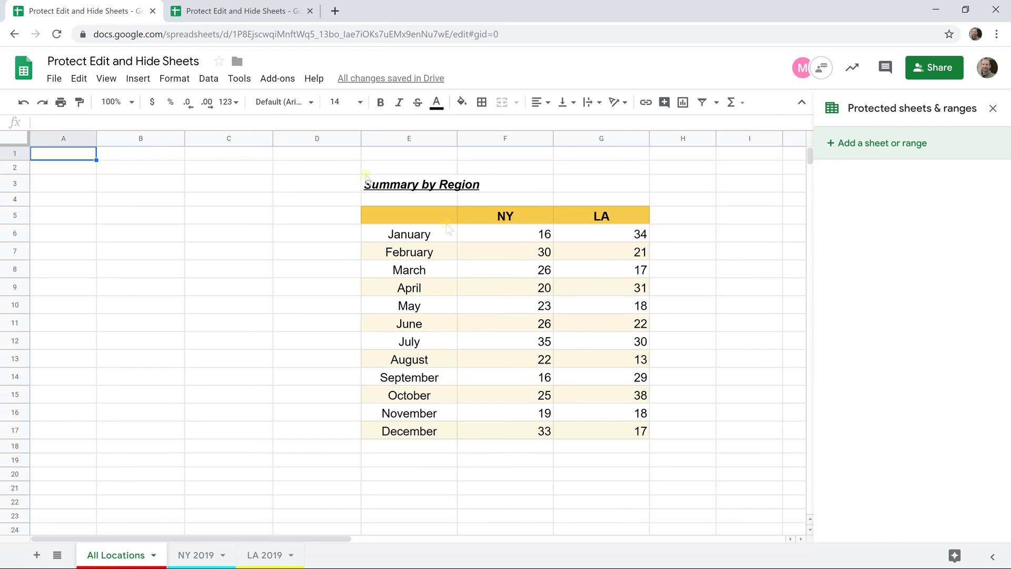
pyautogui.click(57, 555)
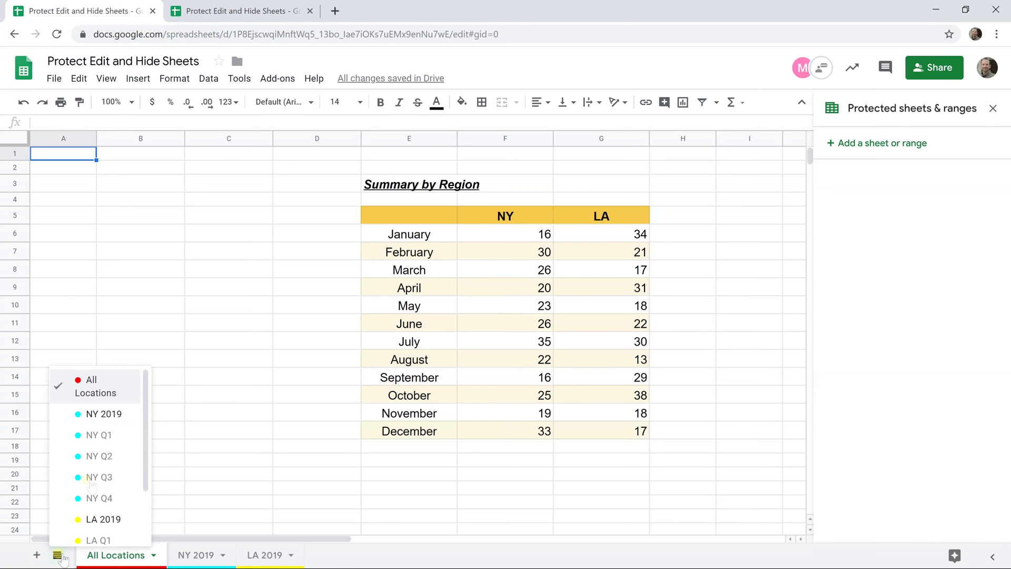
pyautogui.click(105, 402)
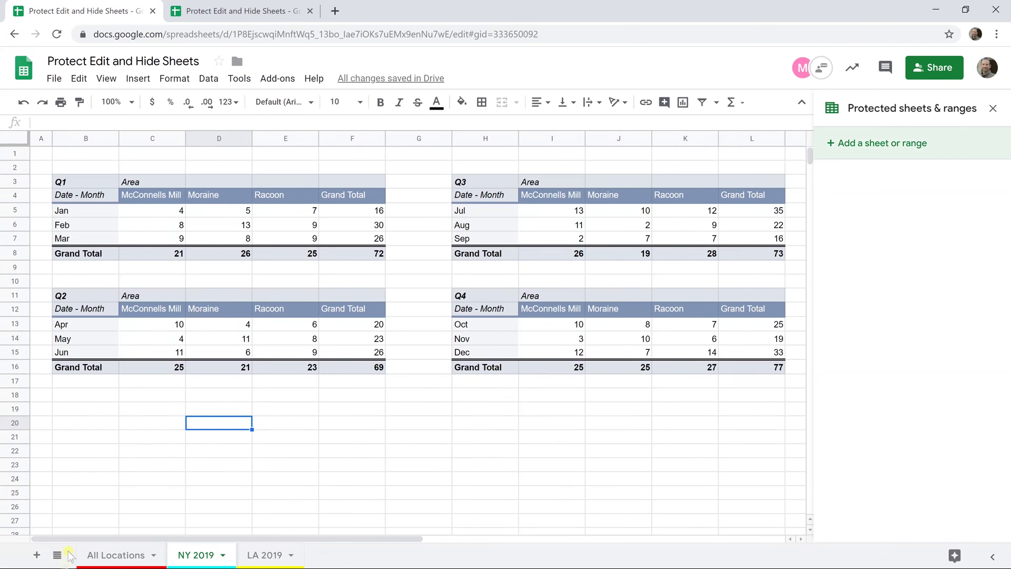
pyautogui.click(56, 555)
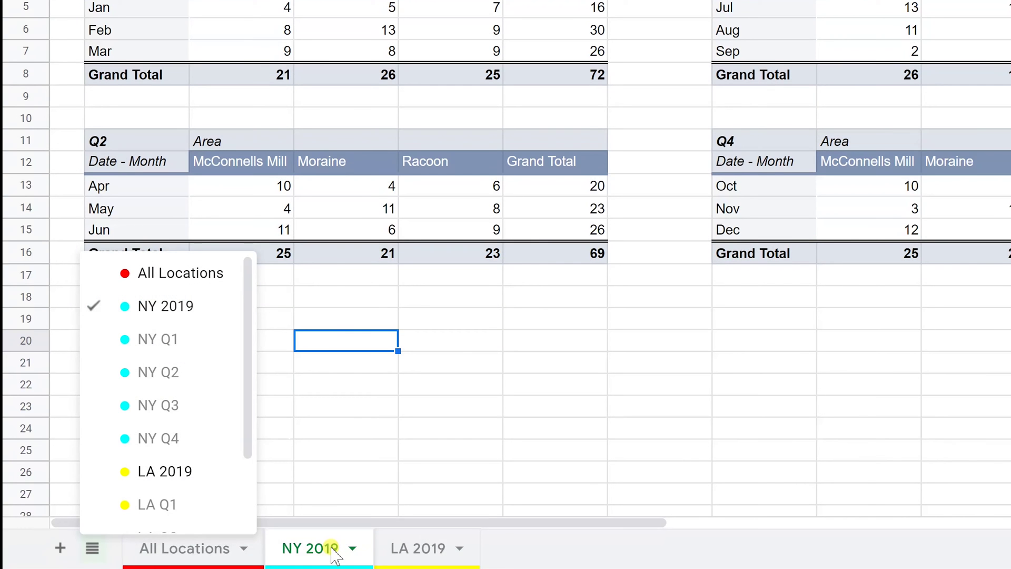
# Unhide the greyed-out NY Q1 sheet from the All Sheets list so its tab appears.
pyautogui.click(253, 498)
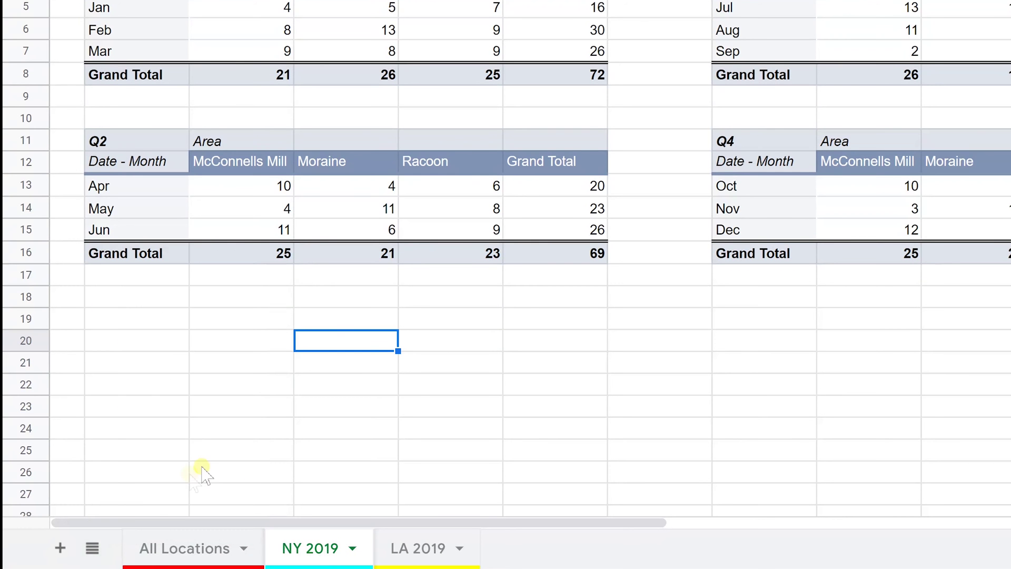
pyautogui.click(92, 548)
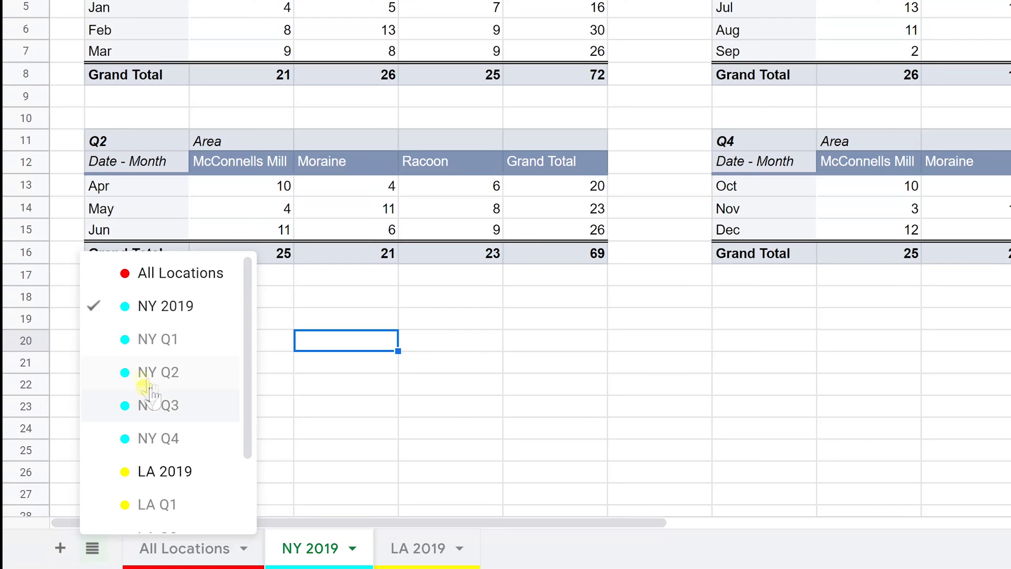
pyautogui.click(143, 341)
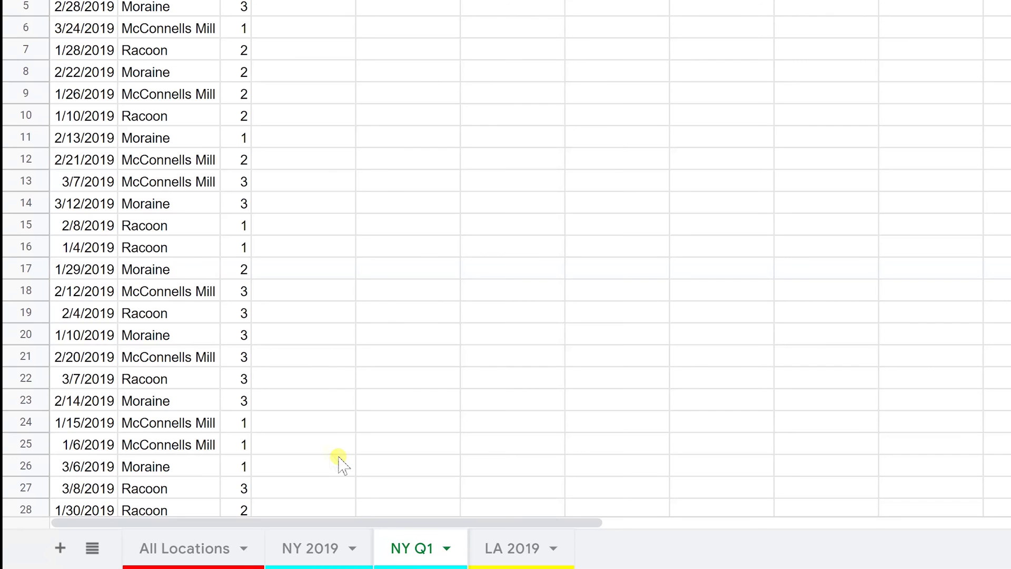
# Hide the NY Q1 sheet through its tab options, leaving NY 2019 showing.
pyautogui.doubleClick(402, 549)
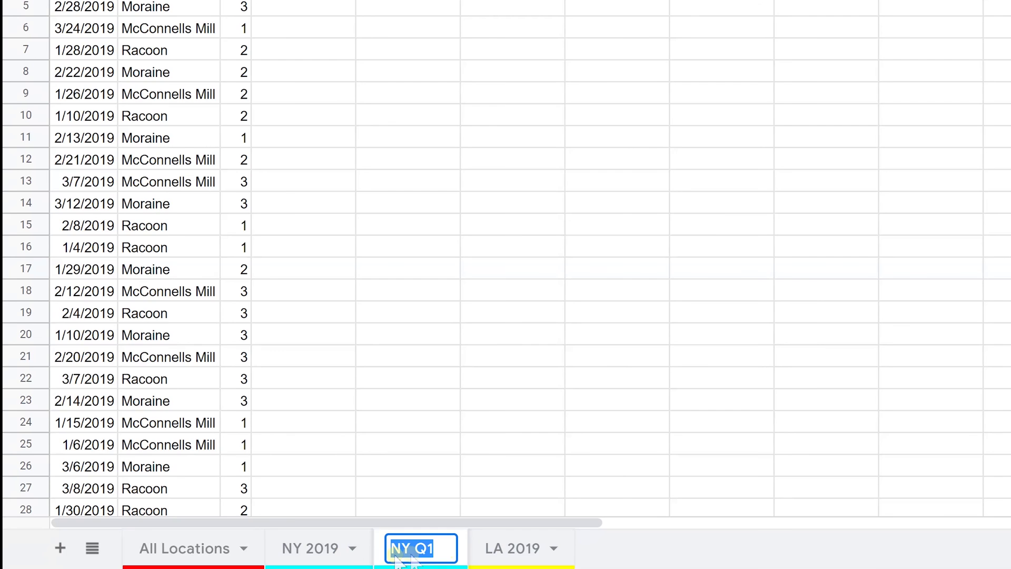
pyautogui.click(351, 555)
pyautogui.click(351, 551)
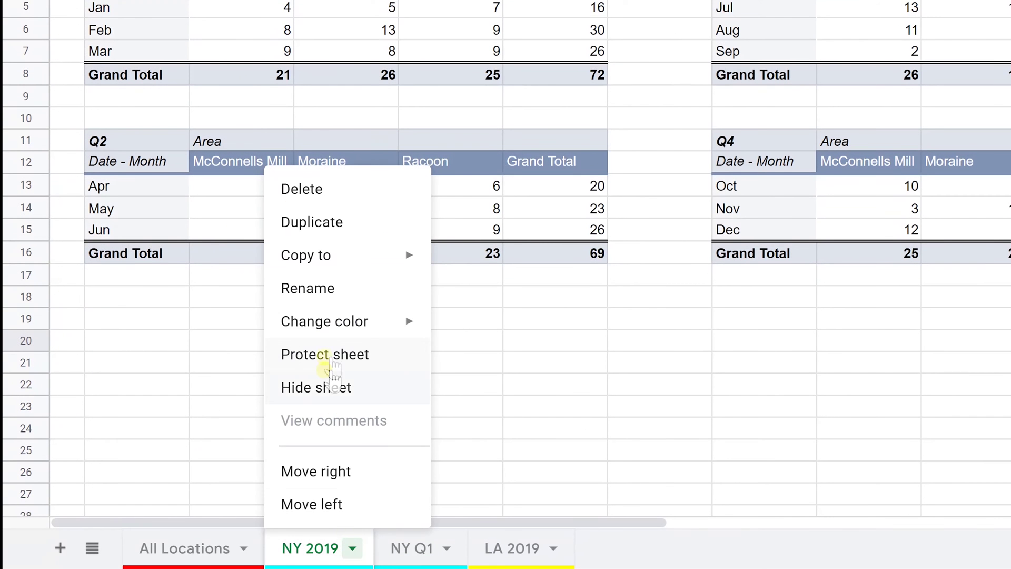
pyautogui.moveTo(348, 329)
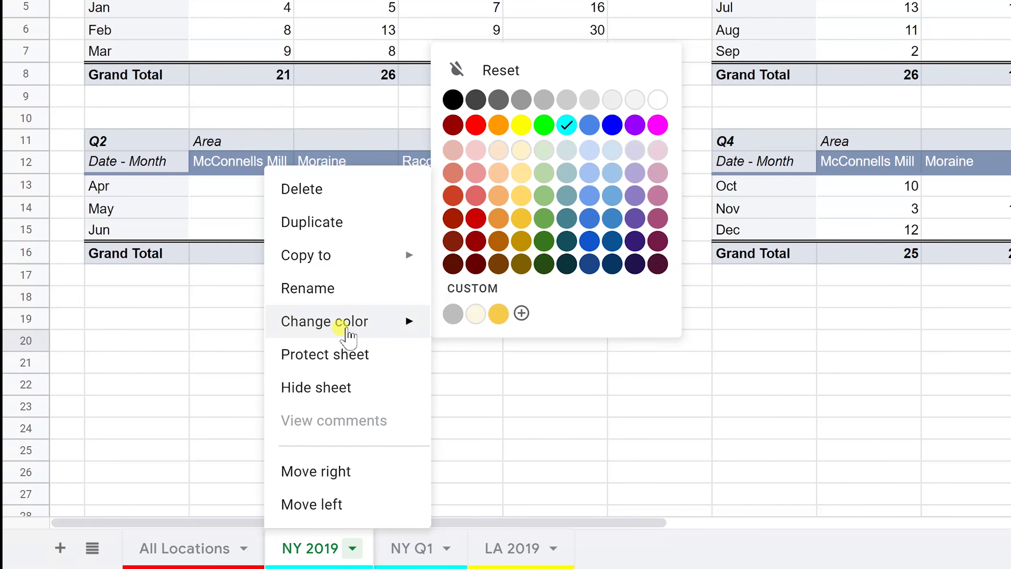
pyautogui.click(407, 550)
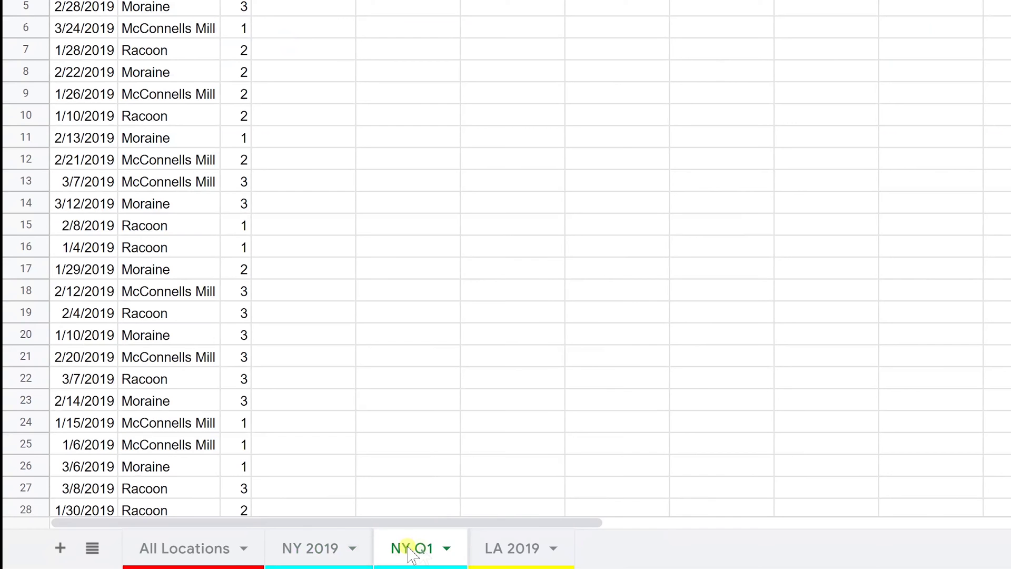
pyautogui.click(446, 550)
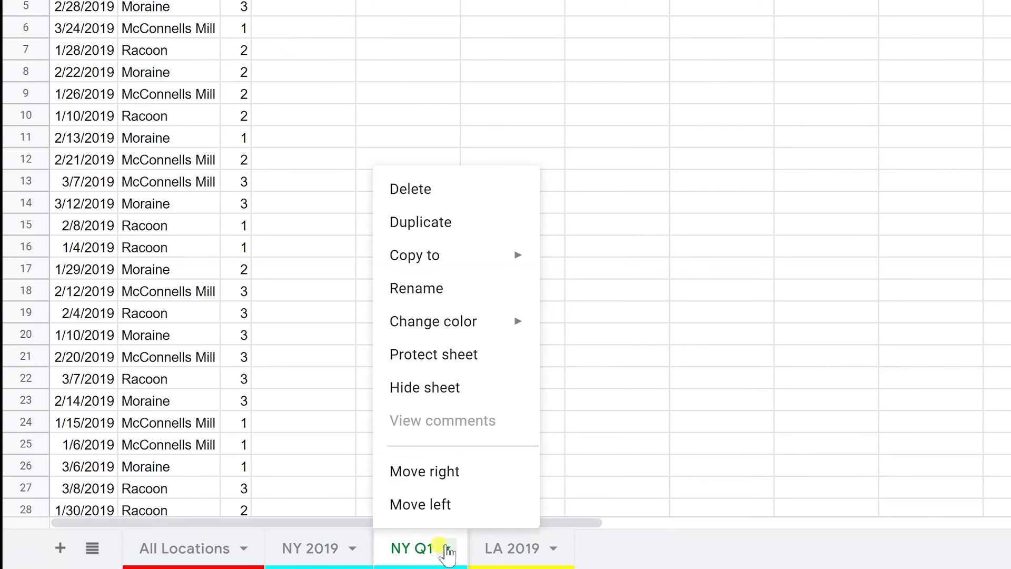
pyautogui.click(440, 389)
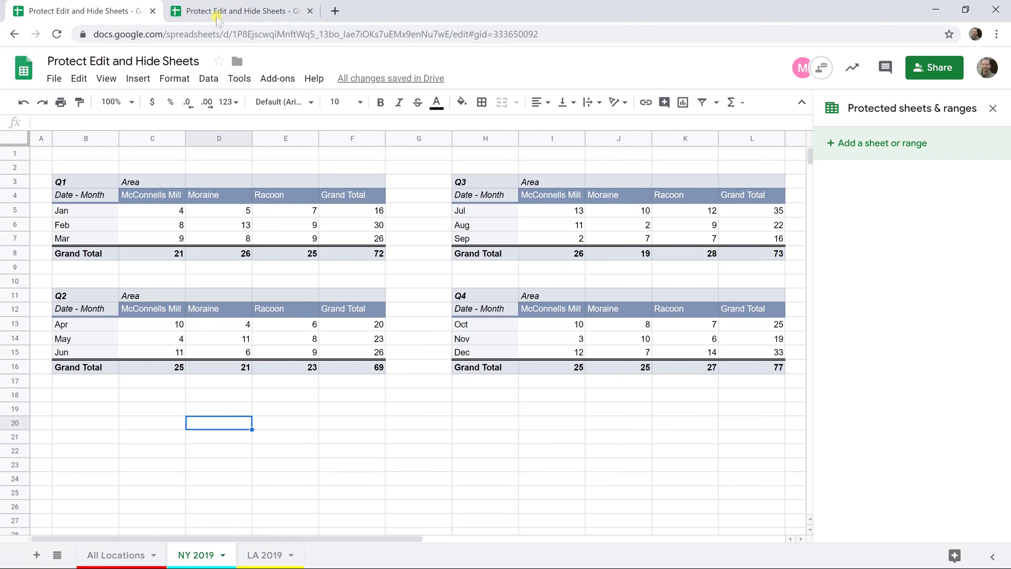
pyautogui.click(221, 14)
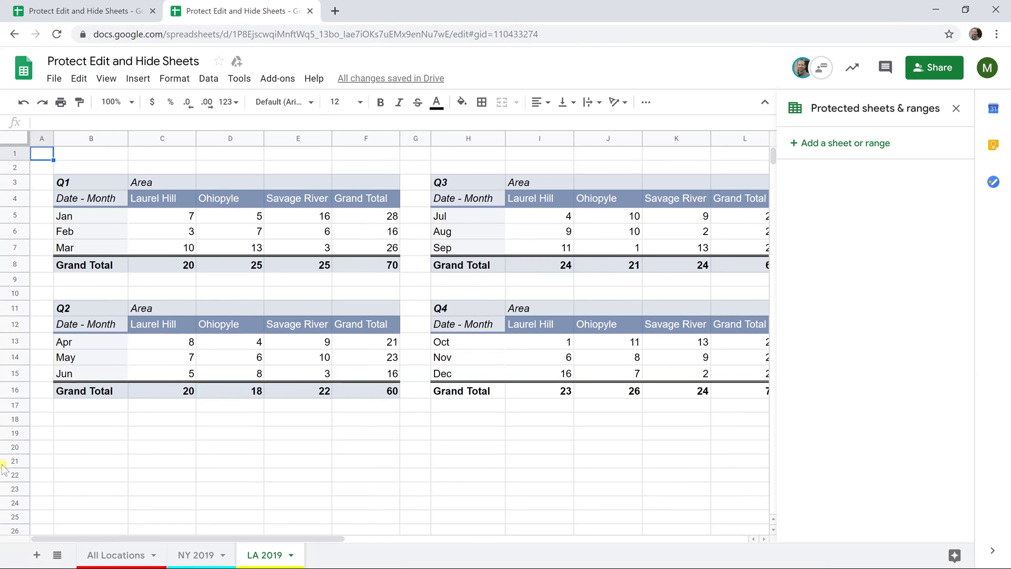
pyautogui.click(57, 554)
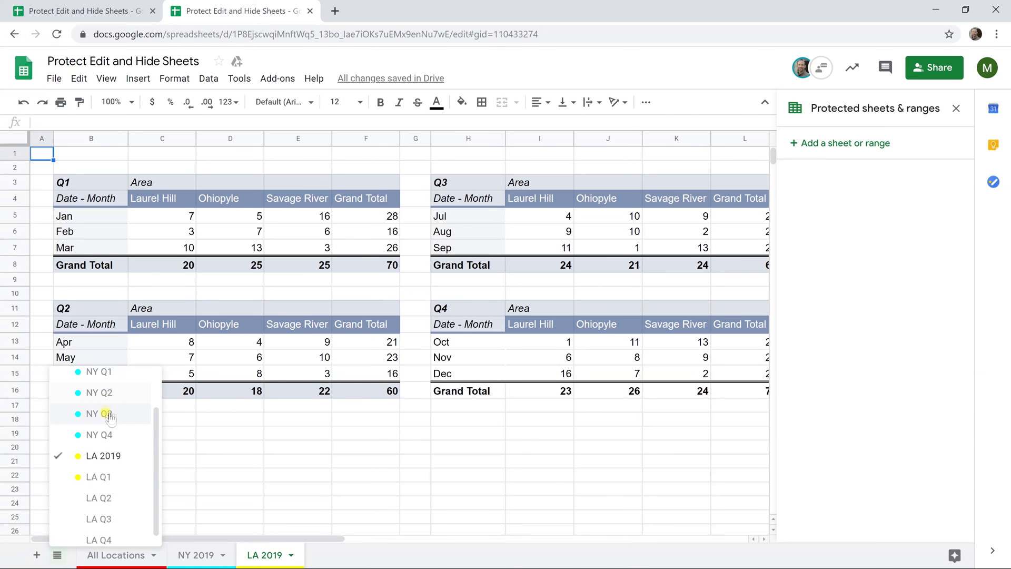
pyautogui.click(108, 9)
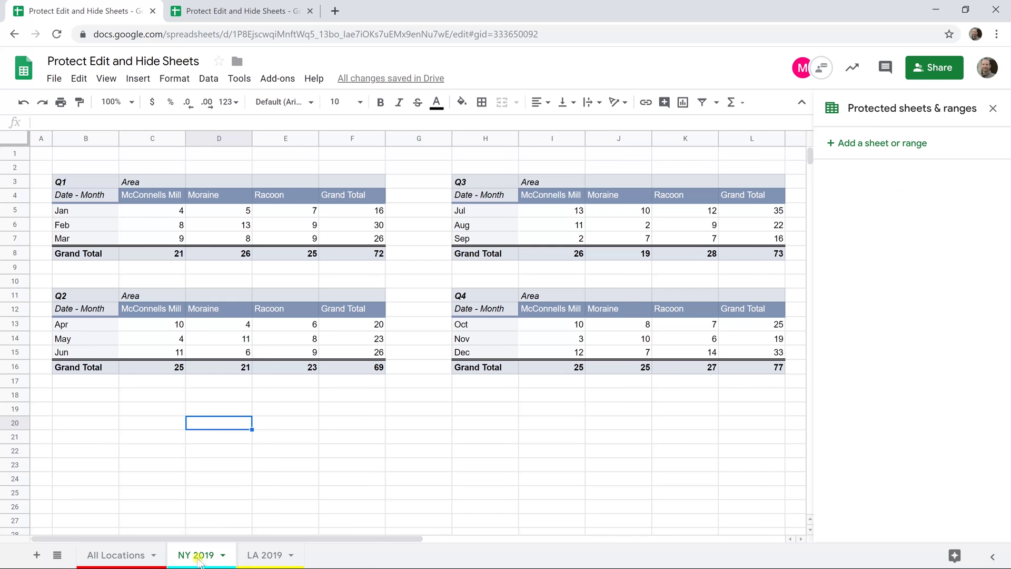
# Set up protection for the whole NY 2019 sheet, described 'New York Summary', with no excepted cells.
pyautogui.rightClick(198, 561)
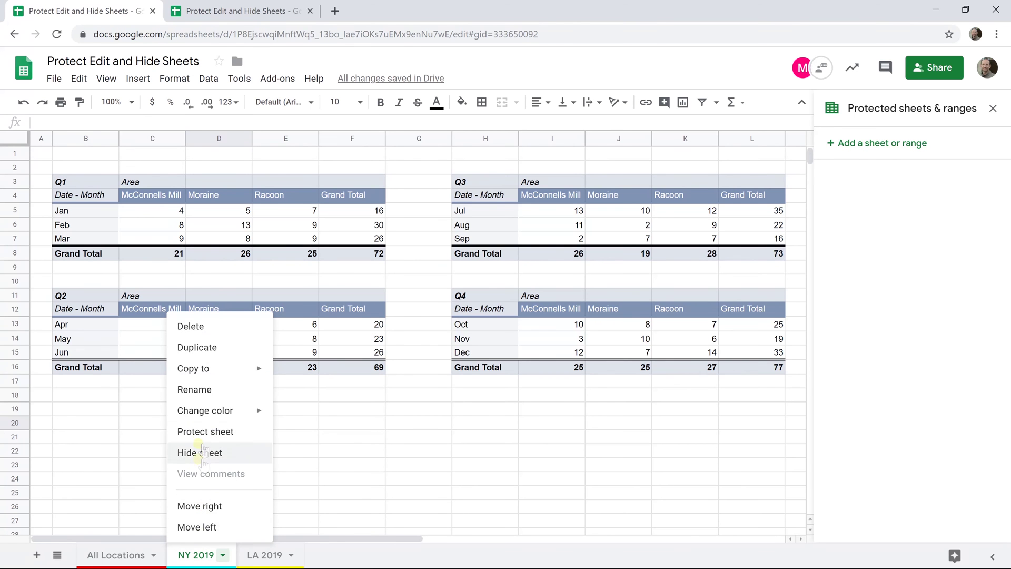
pyautogui.click(202, 436)
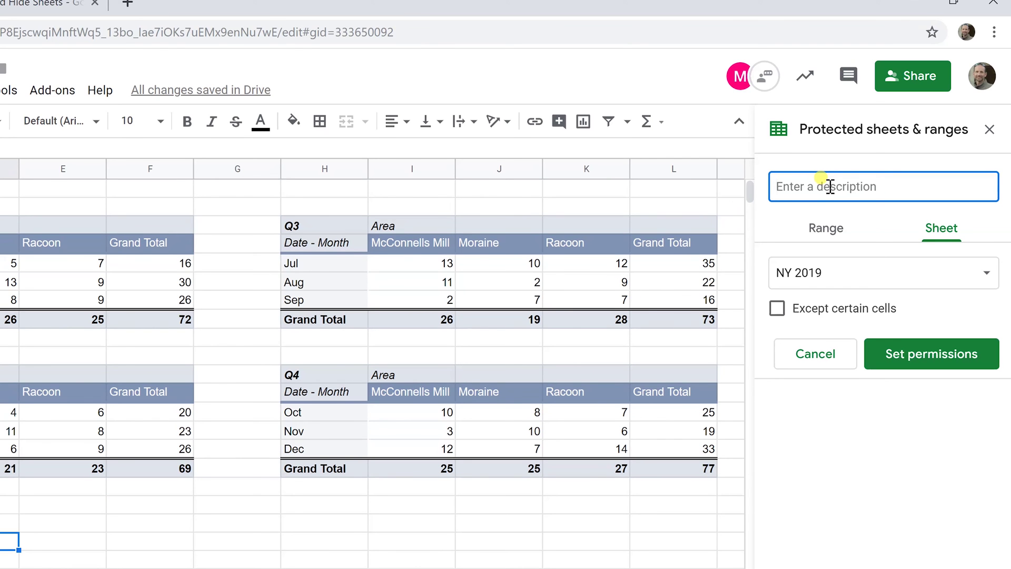
pyautogui.write('New York Summary')
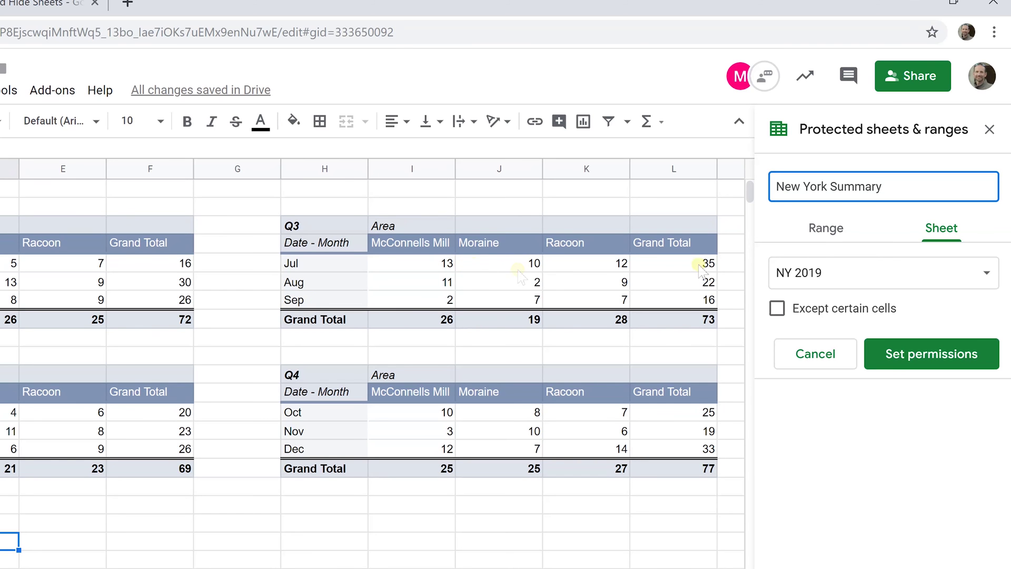
pyautogui.click(820, 316)
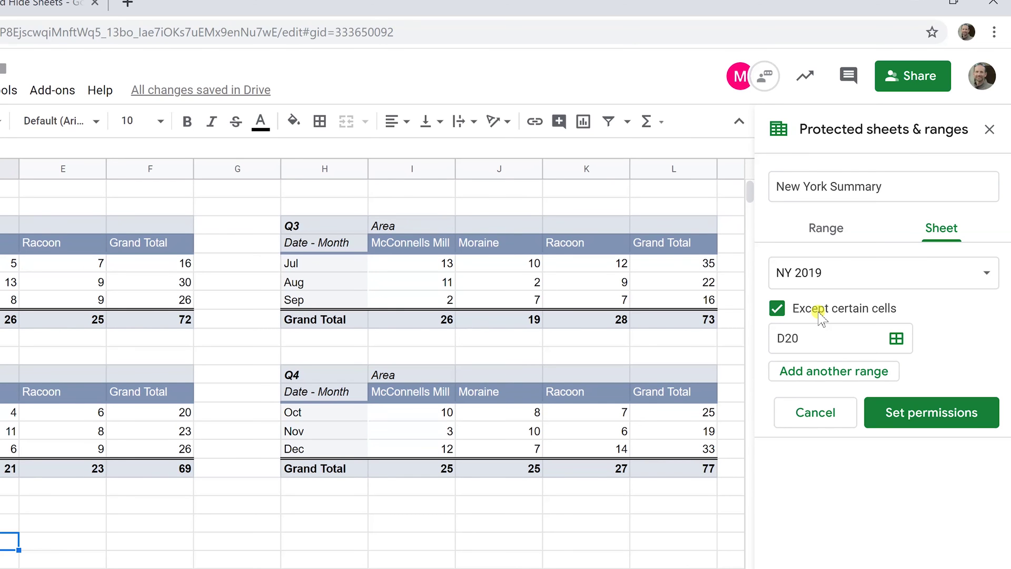
pyautogui.click(820, 316)
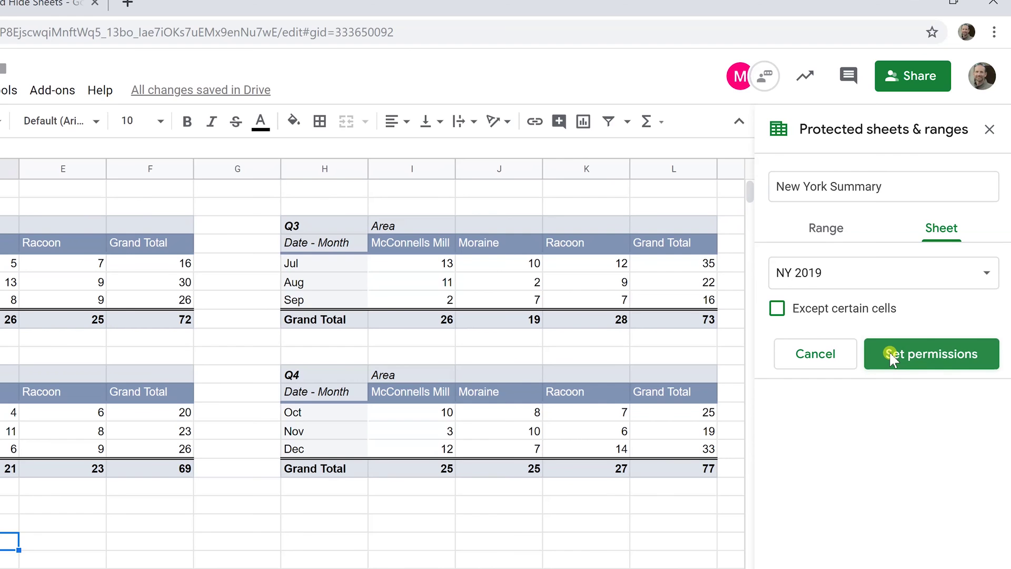
# Restrict NY 2019 editing to a custom editor list, removing one collaborator's edit permission.
pyautogui.click(890, 357)
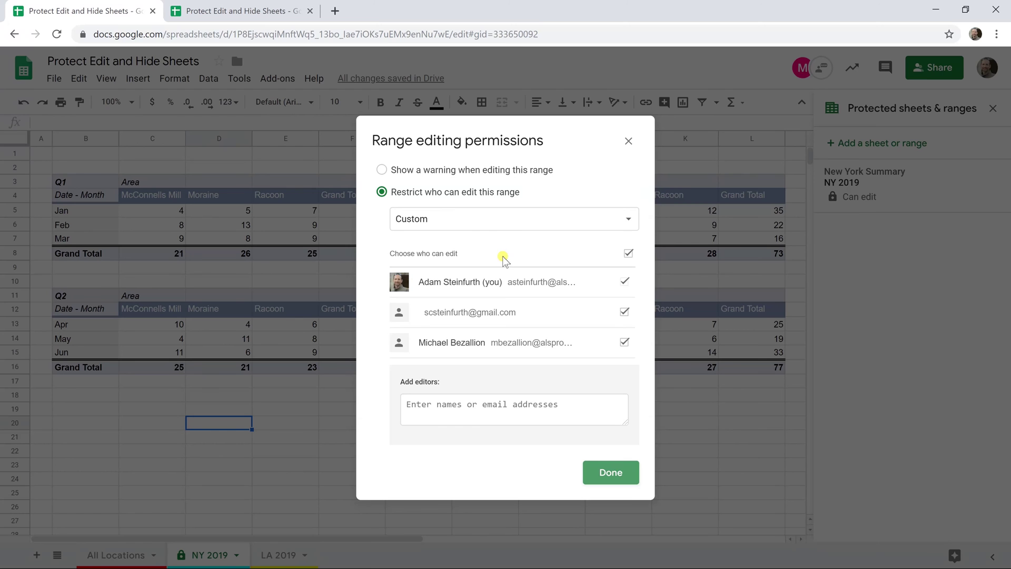
pyautogui.click(516, 227)
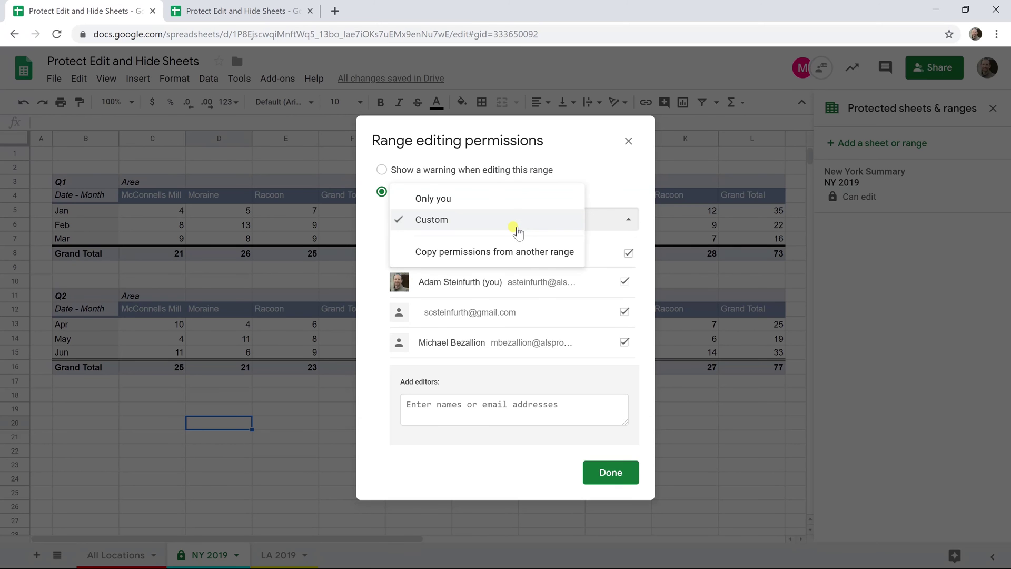
pyautogui.click(515, 202)
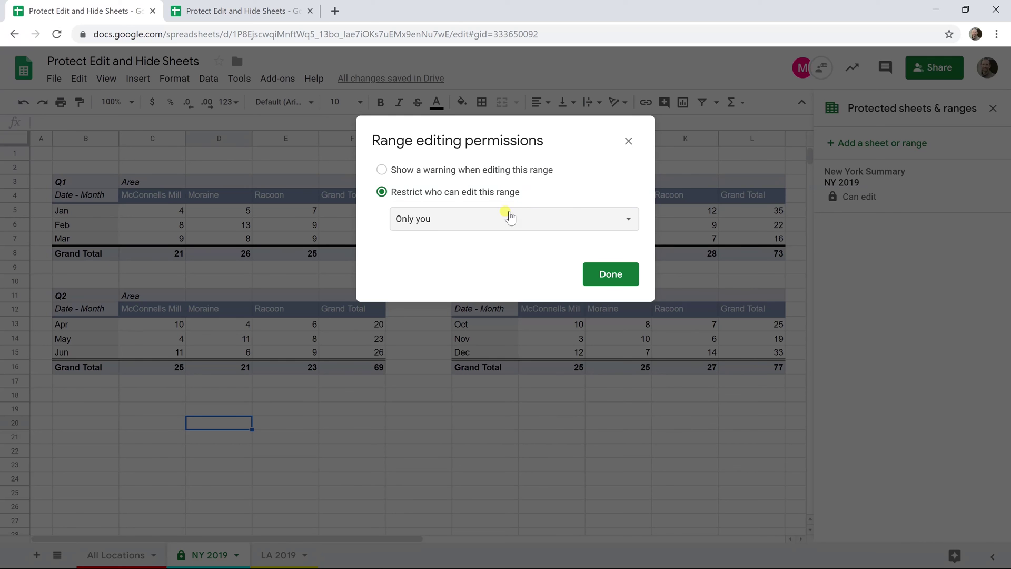
pyautogui.click(515, 213)
pyautogui.click(510, 240)
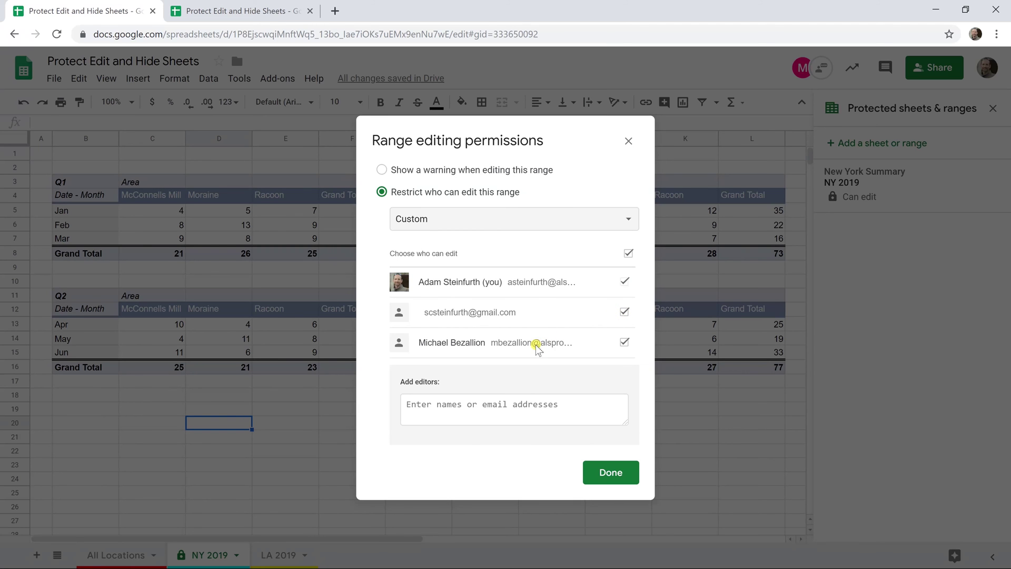
pyautogui.click(625, 343)
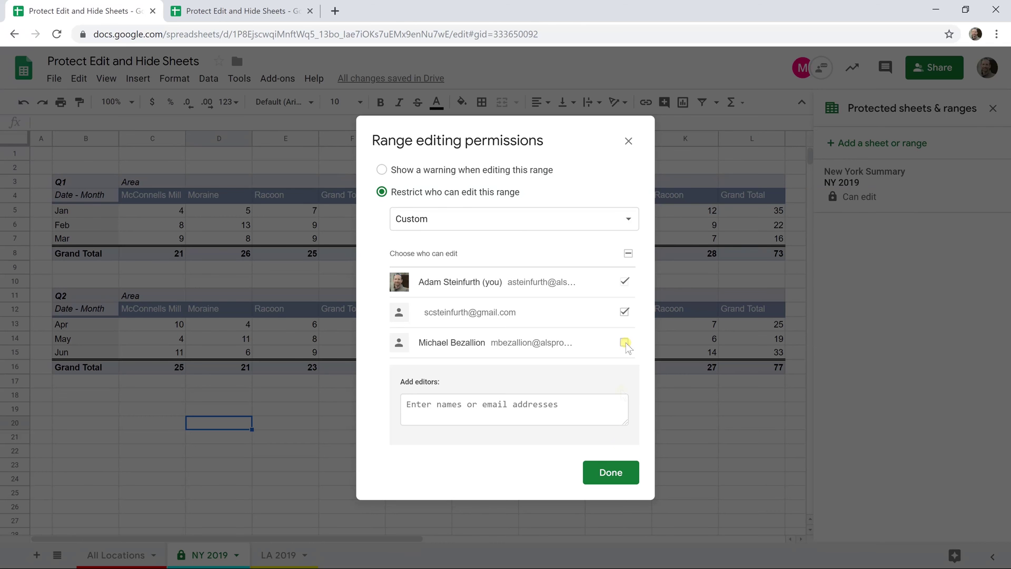
pyautogui.click(610, 471)
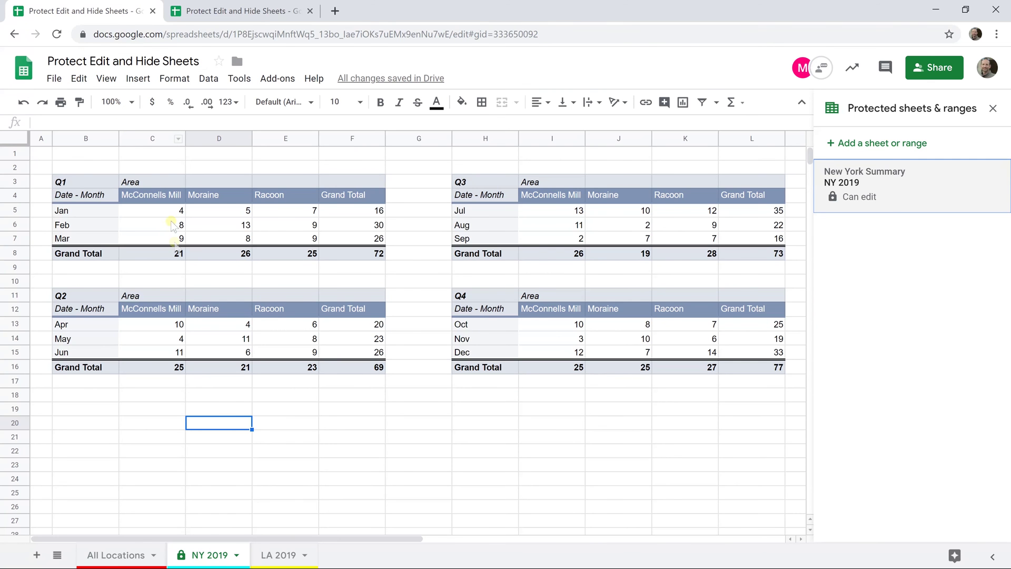
# Switch to the collaborator's browser tab and back, then open the group chat.
pyautogui.click(244, 11)
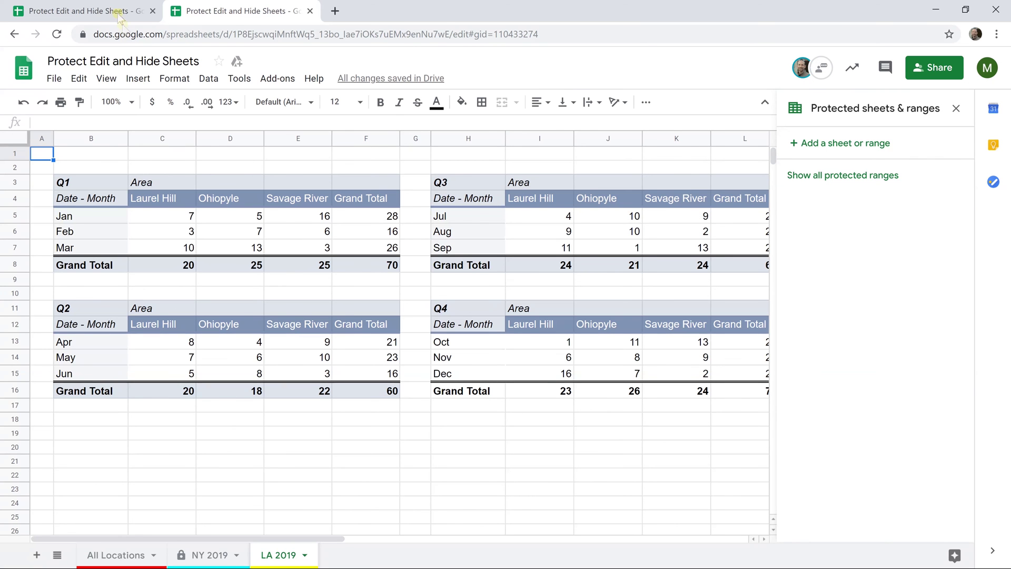
pyautogui.click(79, 11)
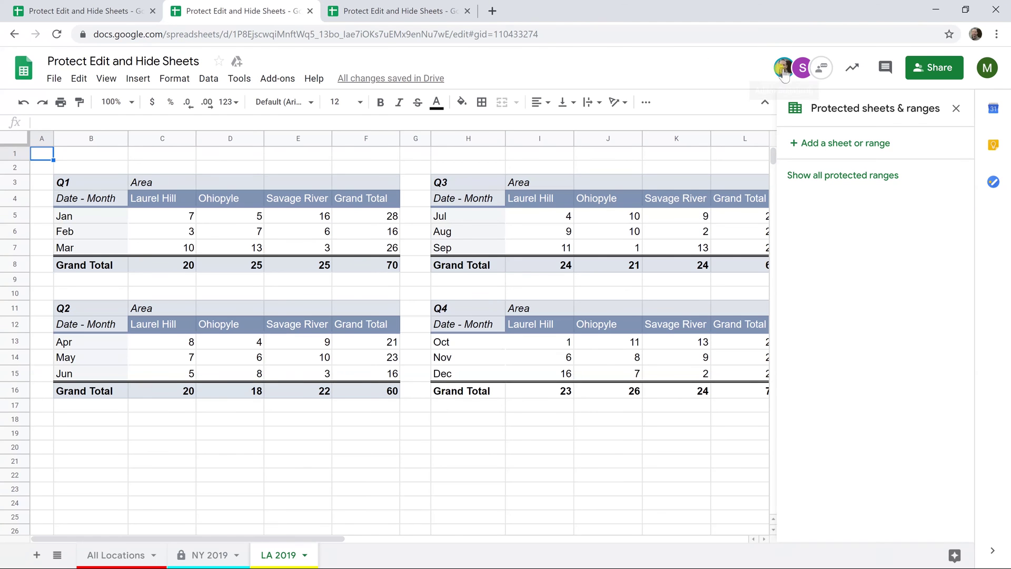
pyautogui.click(822, 72)
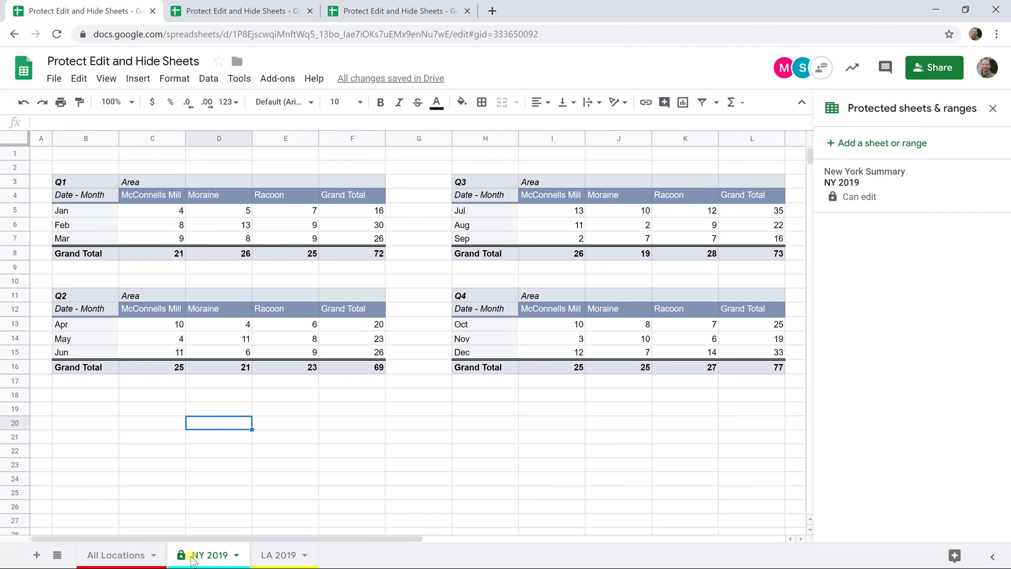
# As the collaborator, open NY 2019 and try selecting cell E21, then return to the owner's tab.
pyautogui.click(226, 10)
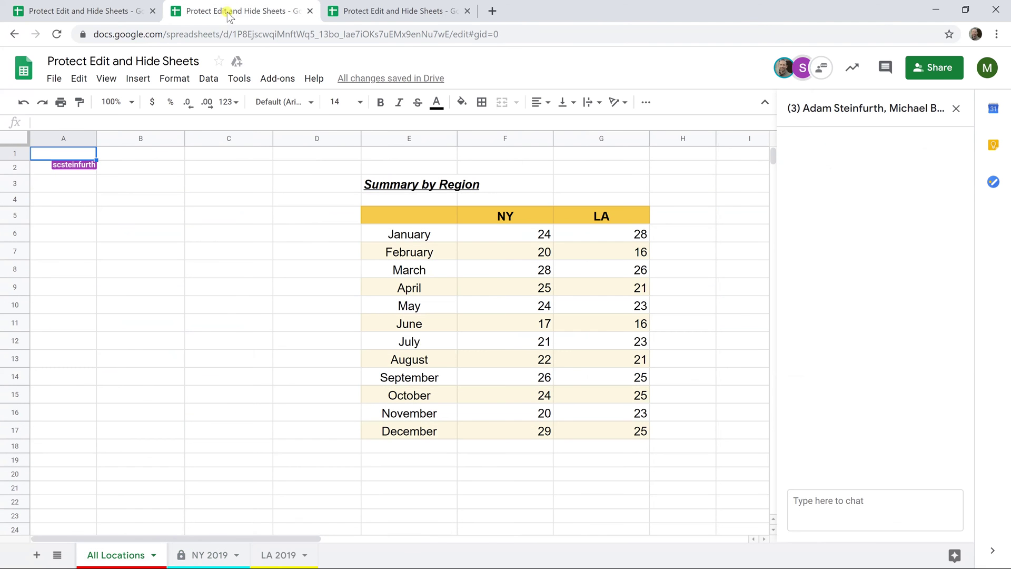
pyautogui.click(203, 555)
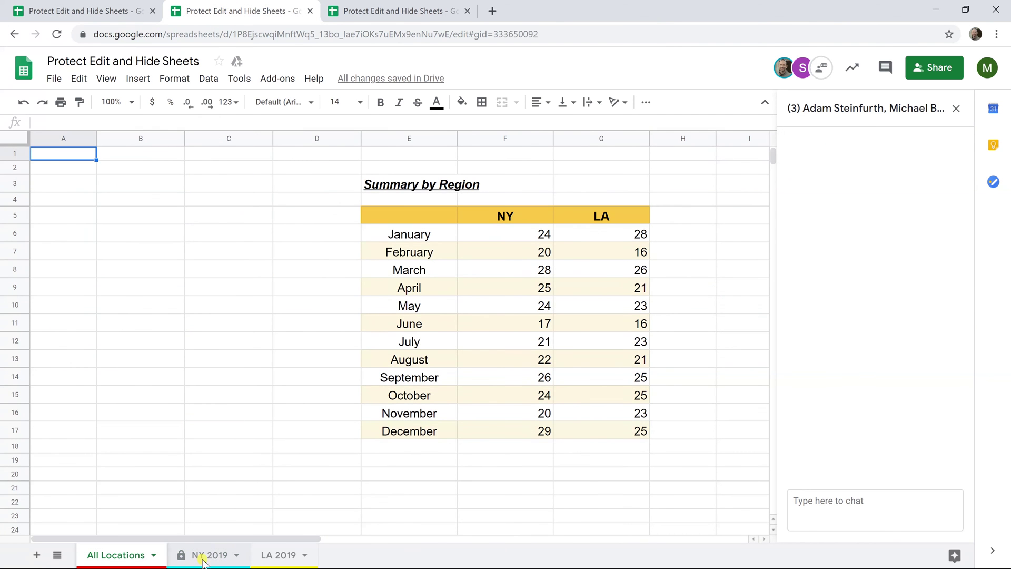
pyautogui.click(316, 435)
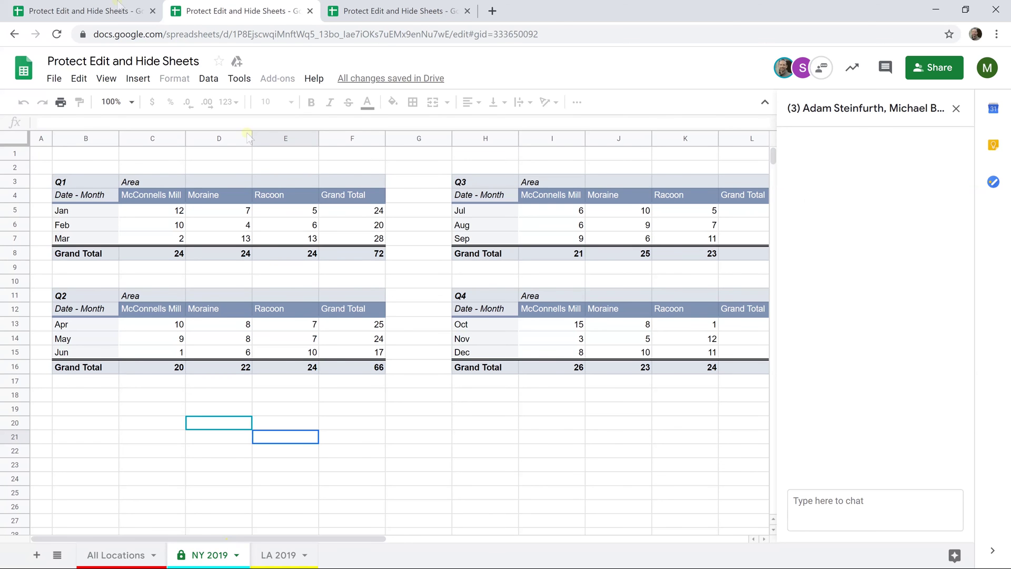
pyautogui.hotkey('ctrl', 'pageup')
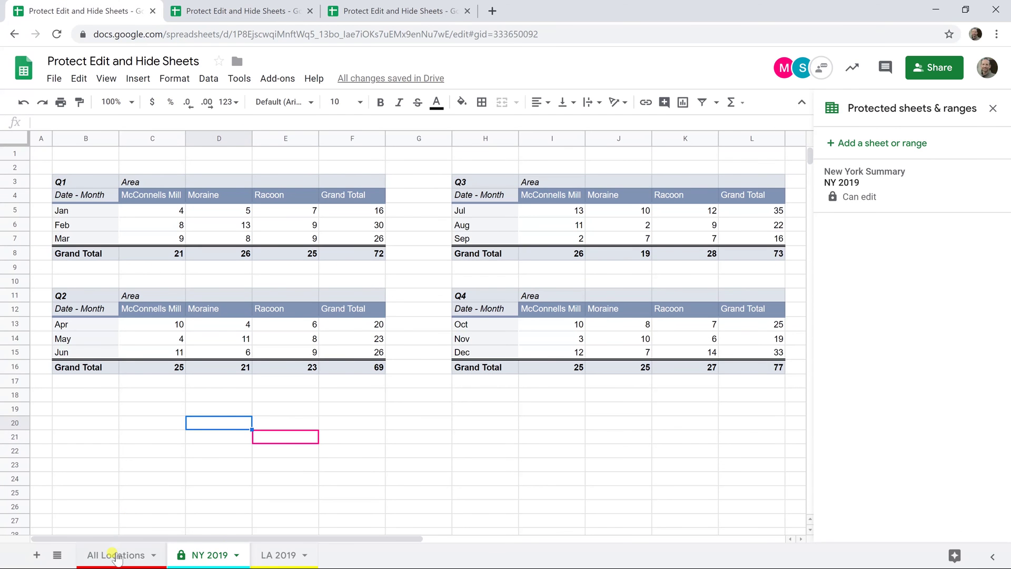
# Protect the All Locations sheet, described 'All Locations', with a show-a-warning edit permission.
pyautogui.click(117, 556)
pyautogui.rightClick(117, 556)
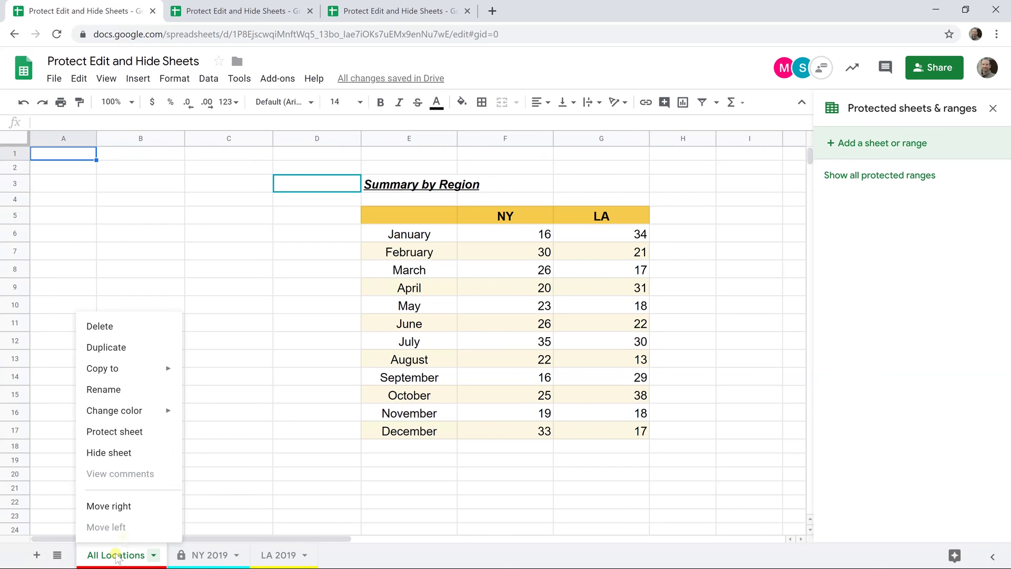
pyautogui.click(153, 433)
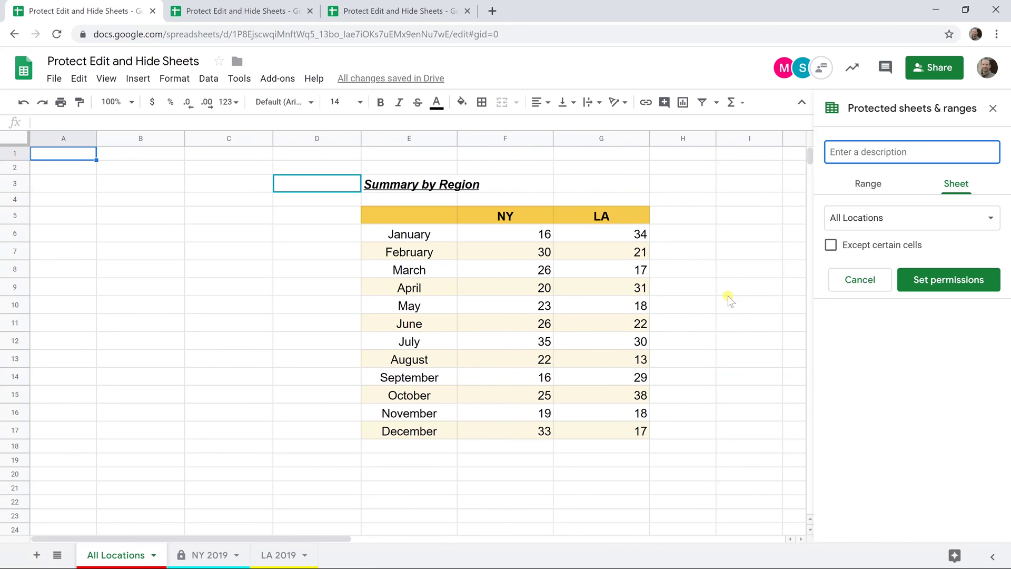
pyautogui.write('All Locations')
pyautogui.click(928, 280)
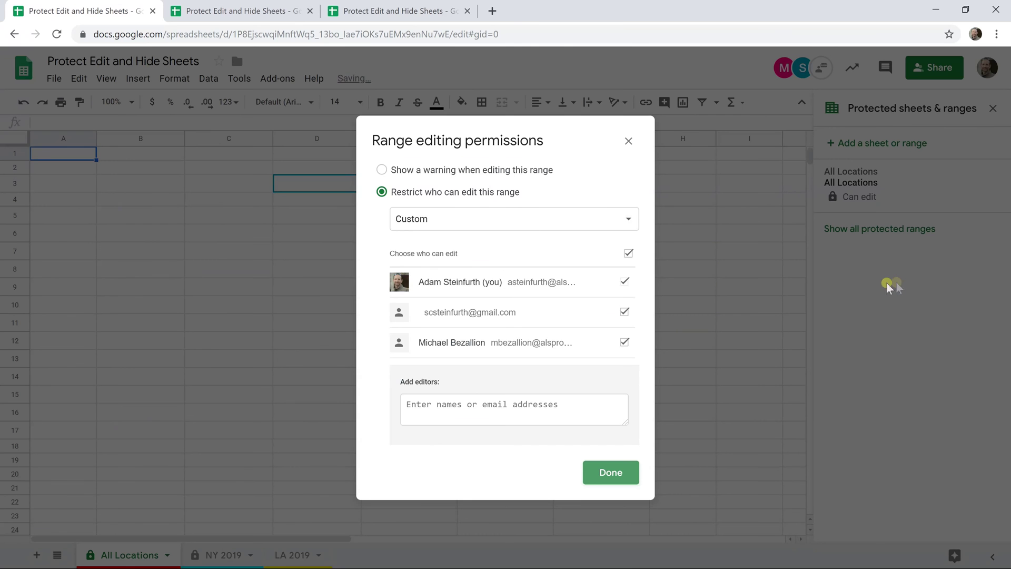
pyautogui.click(485, 177)
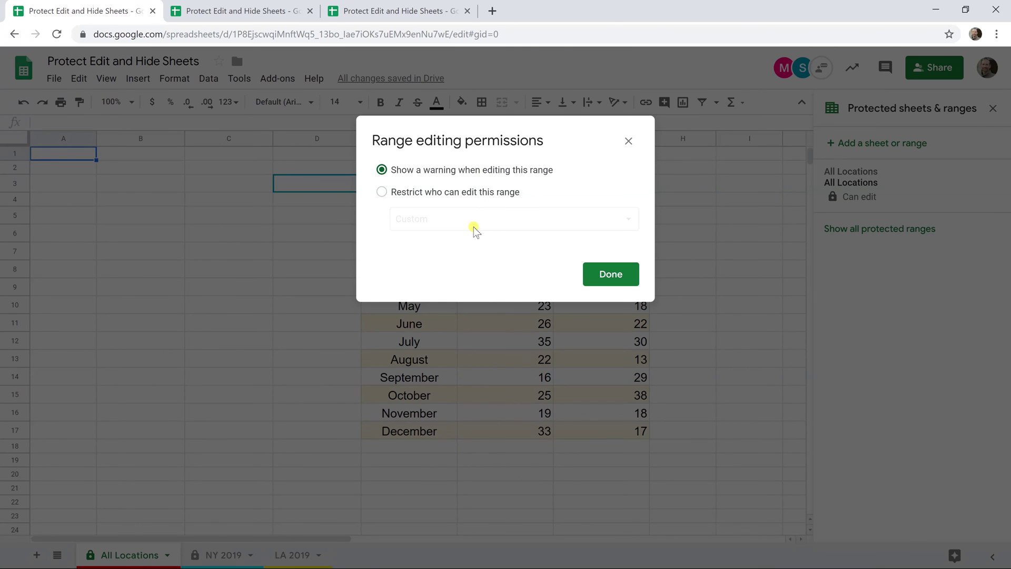
pyautogui.click(605, 273)
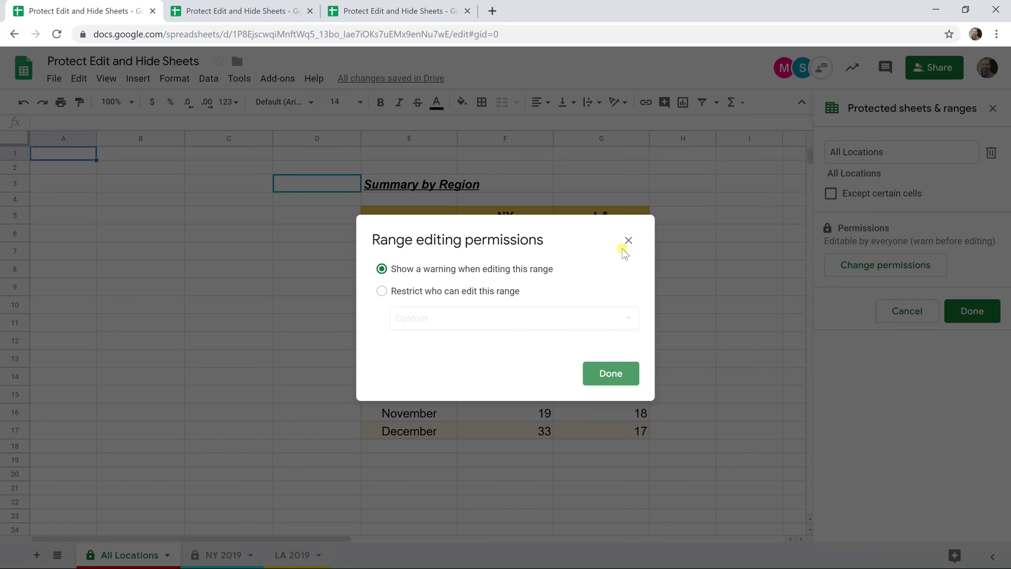
pyautogui.click(614, 373)
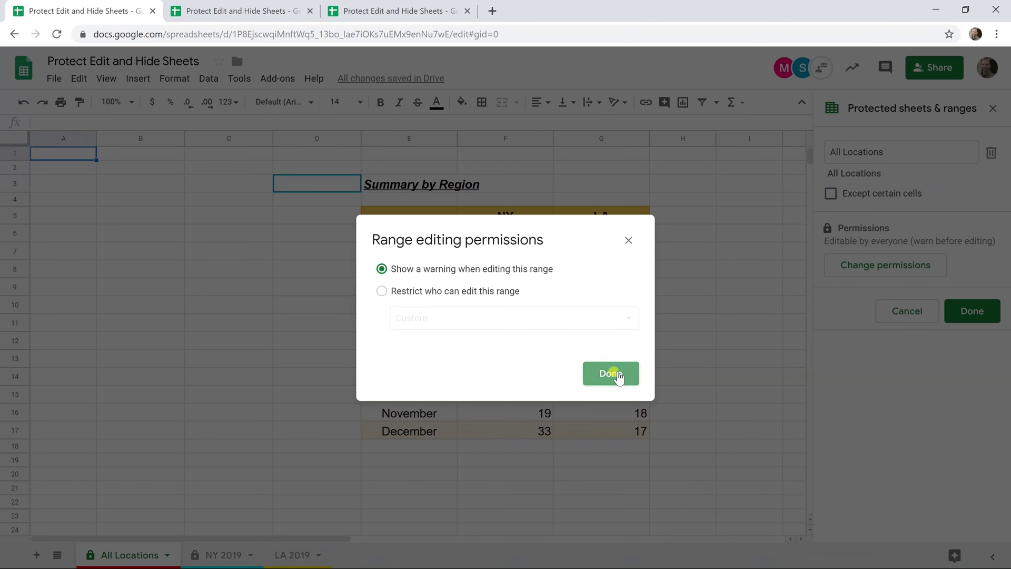
# Enter 'kdj' in cell C7 of All Locations to trigger the protection warning.
pyautogui.click(284, 282)
pyautogui.click(207, 260)
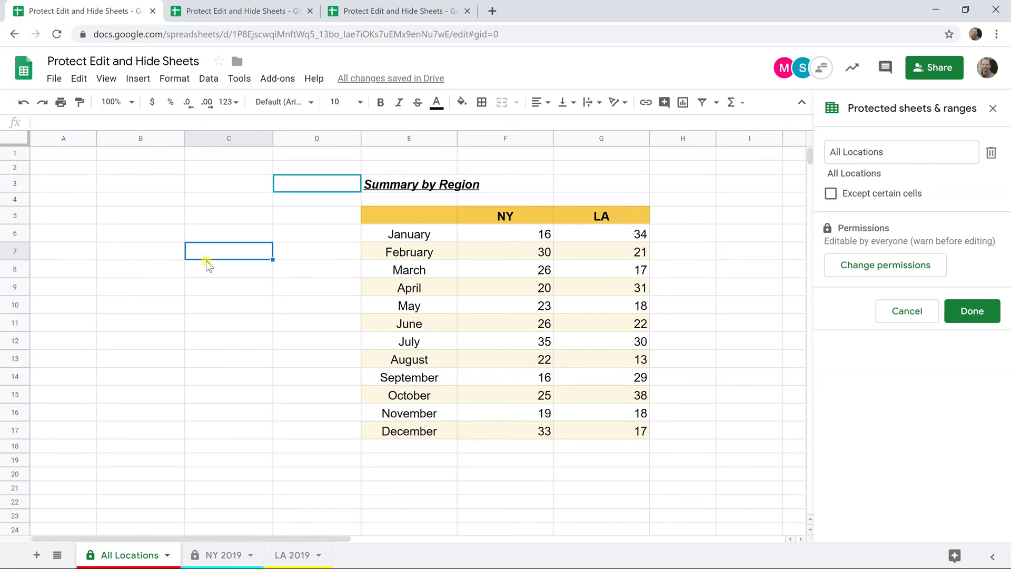
pyautogui.write('kdjf')
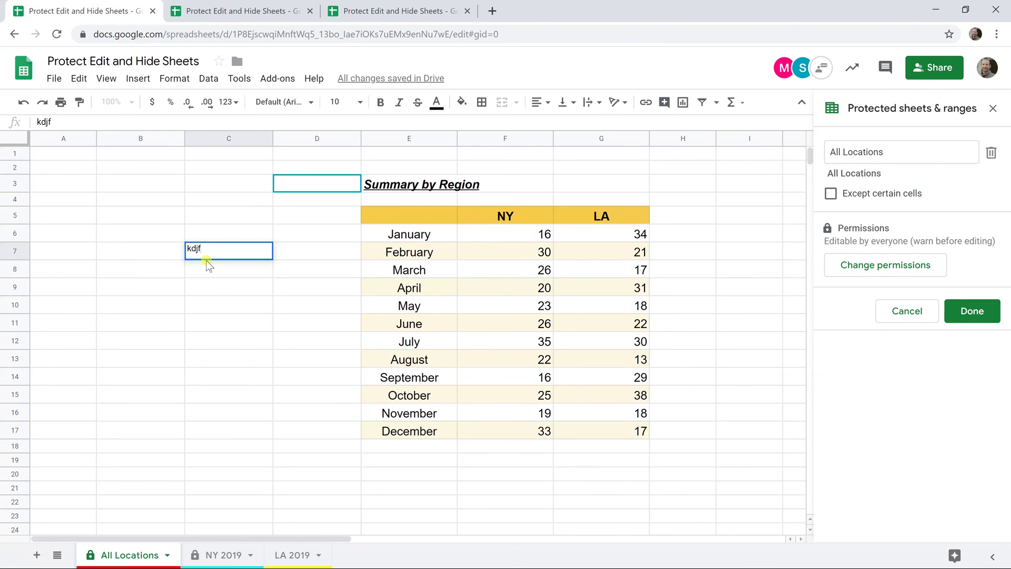
pyautogui.press('Return')
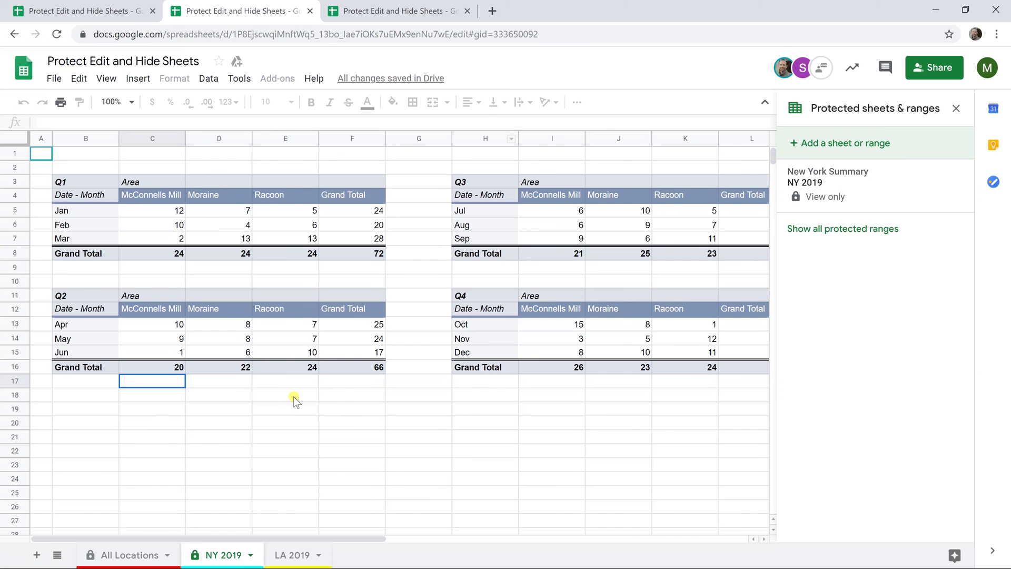
# Add a comment on D14 that @-mentions the owner: 'Shoot me a message, I think this may be a 6. Let's talk.'.
pyautogui.click(232, 343)
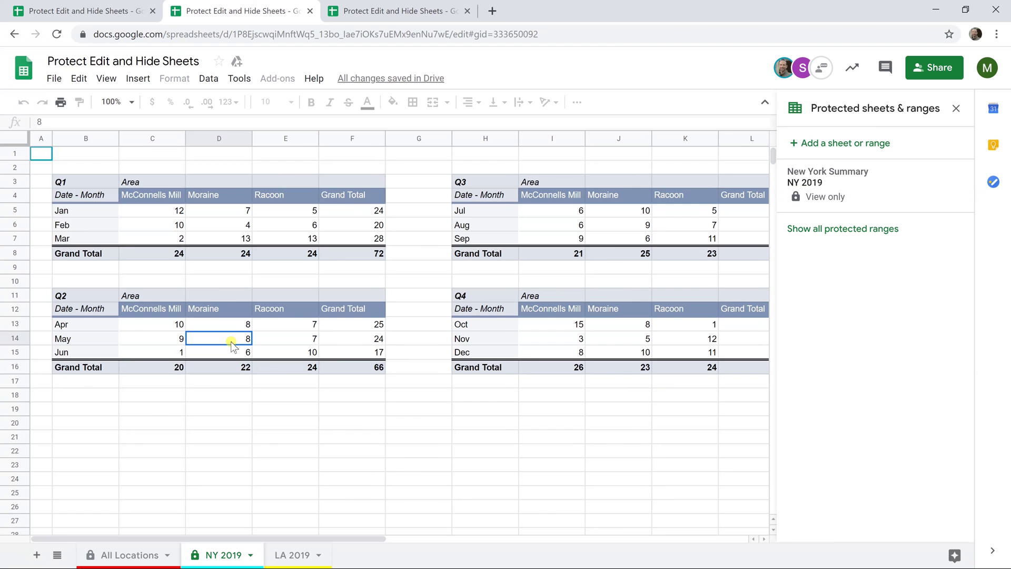
pyautogui.scroll(-1, 263, 369)
pyautogui.click(278, 379)
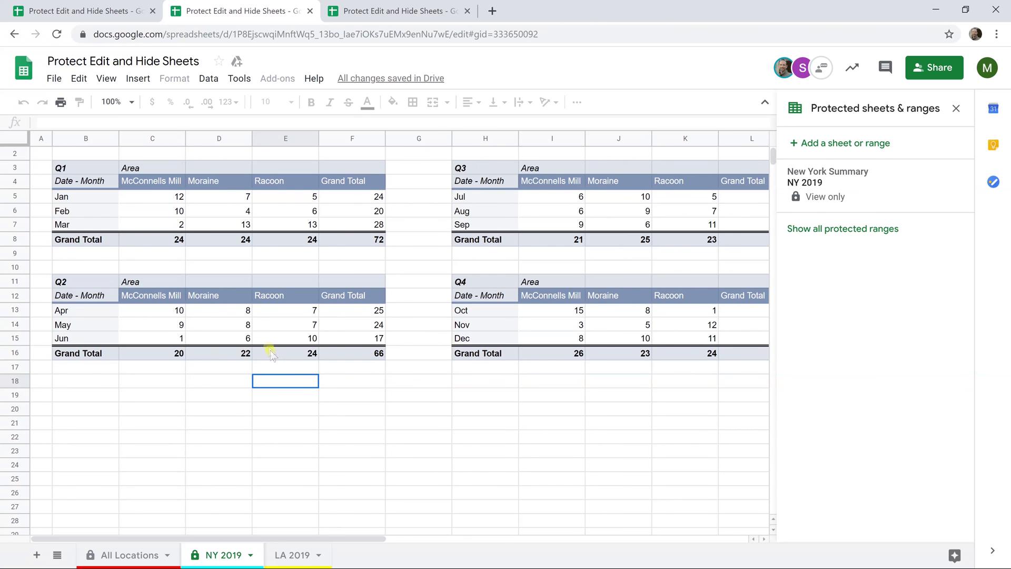
pyautogui.click(242, 327)
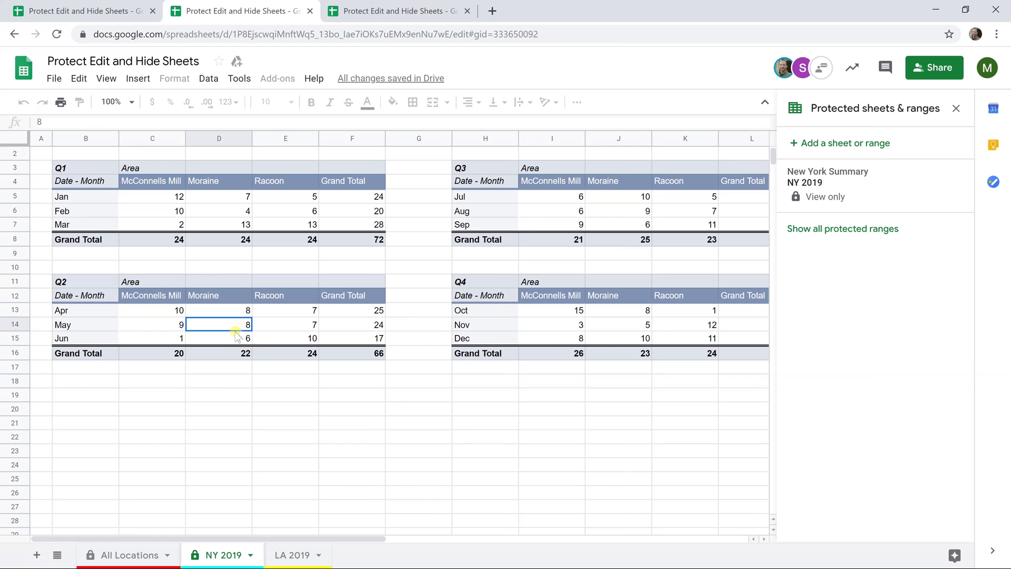
pyautogui.rightClick(233, 330)
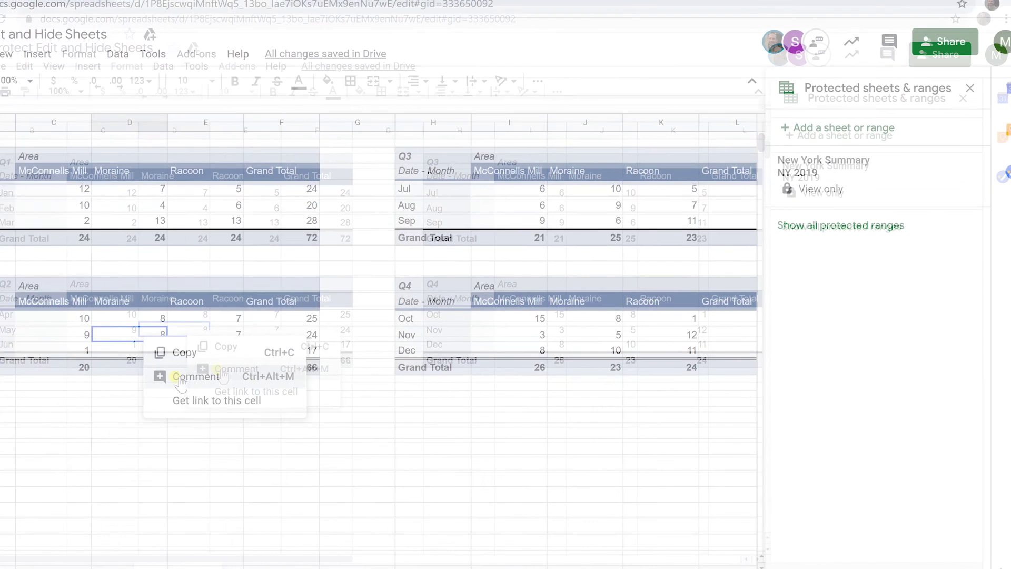
pyautogui.click(262, 362)
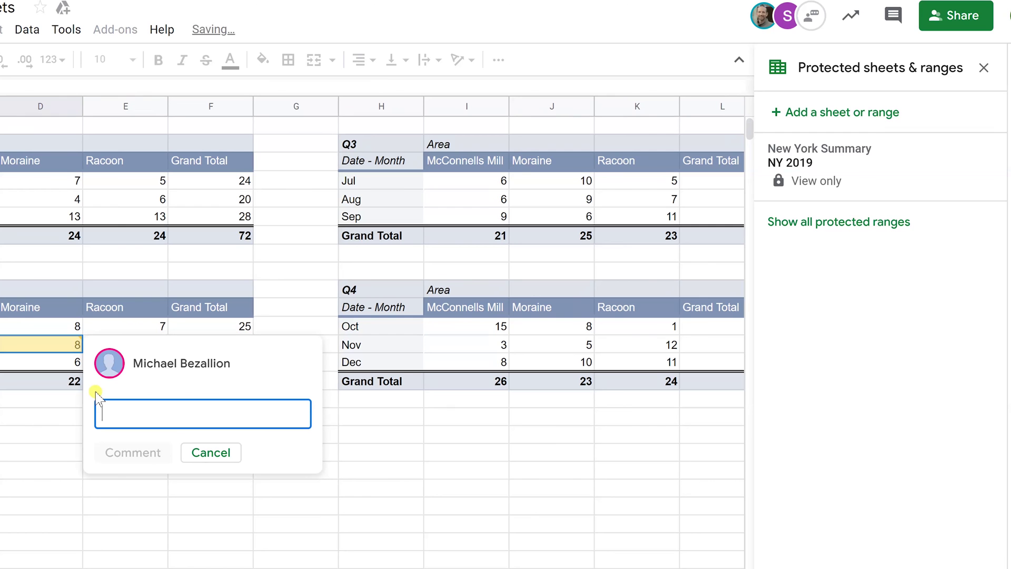
pyautogui.write('@as')
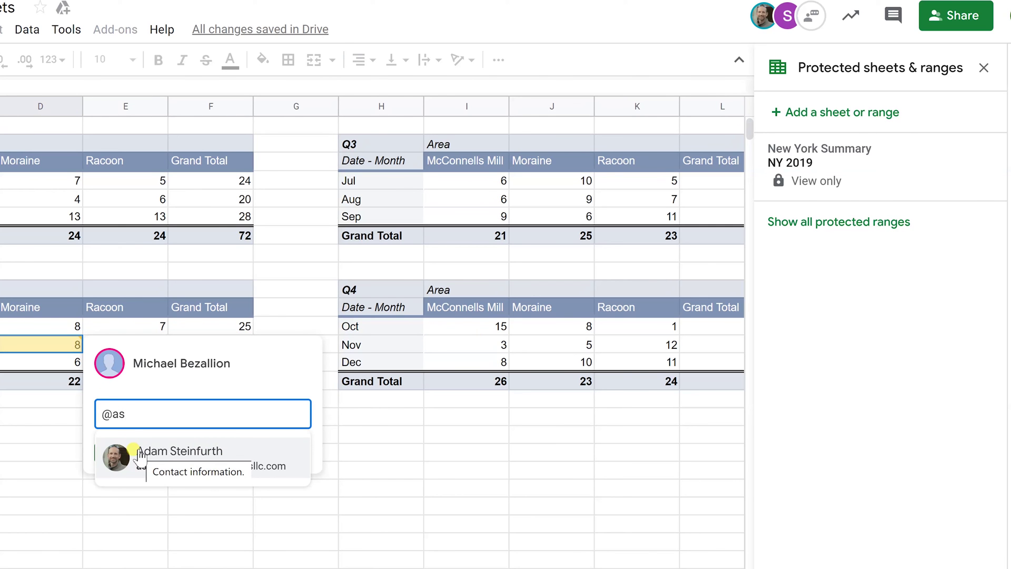
pyautogui.click(140, 456)
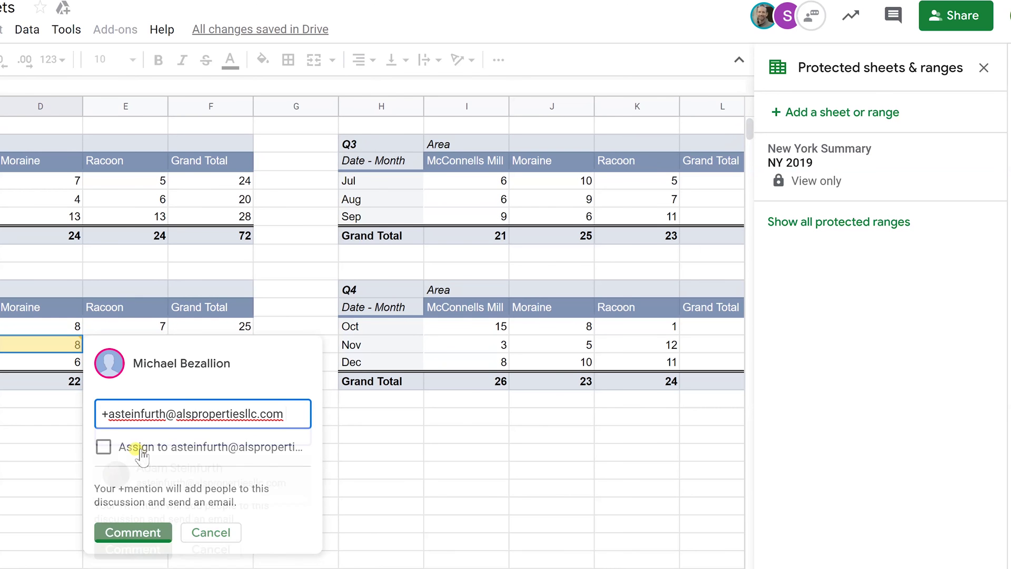
pyautogui.write('Shoot me a message, I think this may be a ')
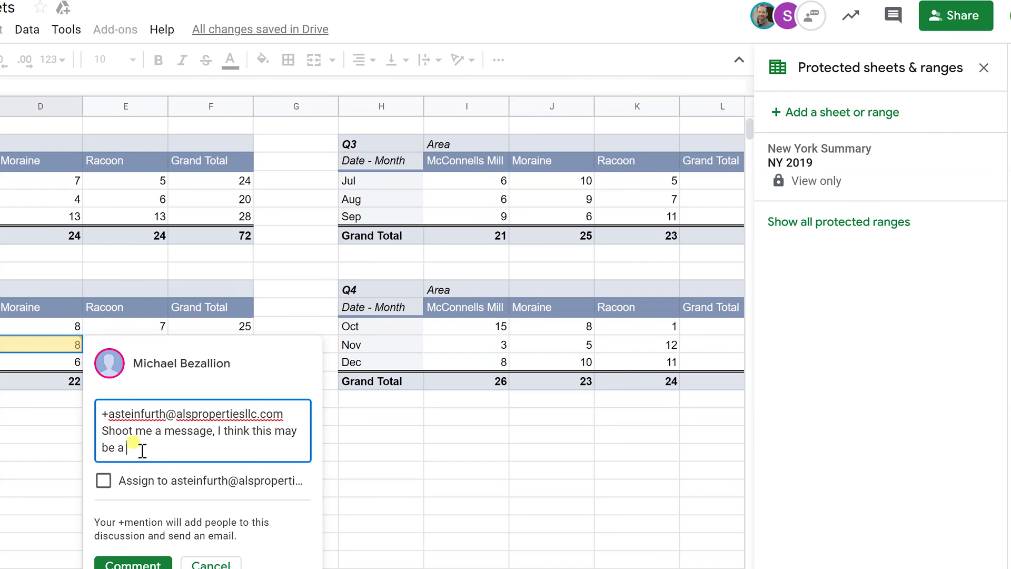
pyautogui.write("6. Let's talk.")
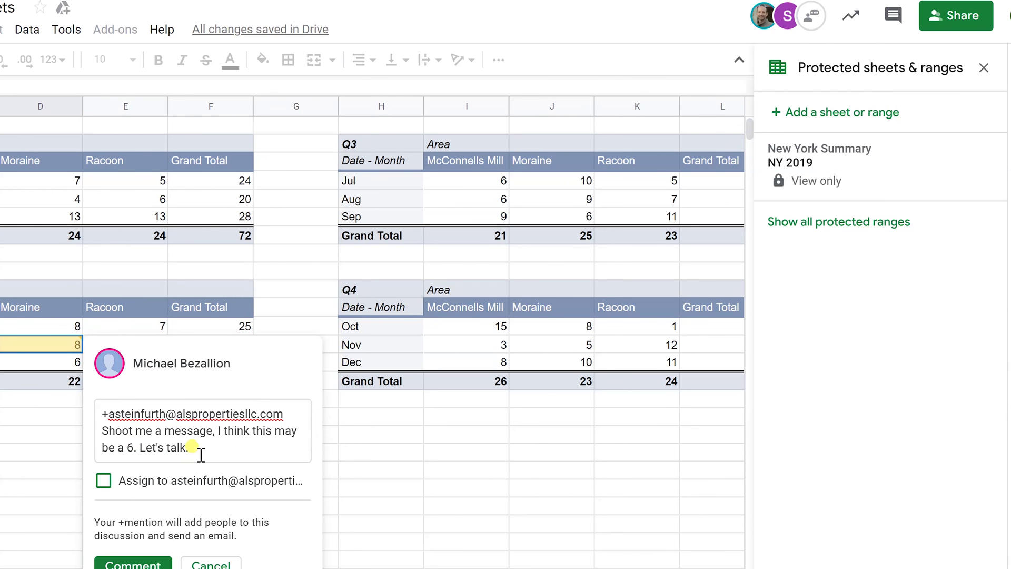